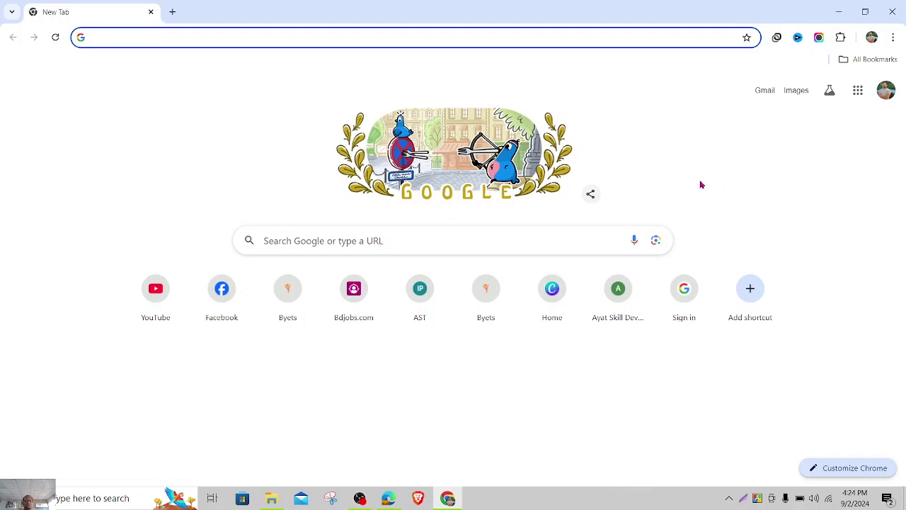
- Open facebook.com in a new Incognito window
key("ctrl+shift+n")
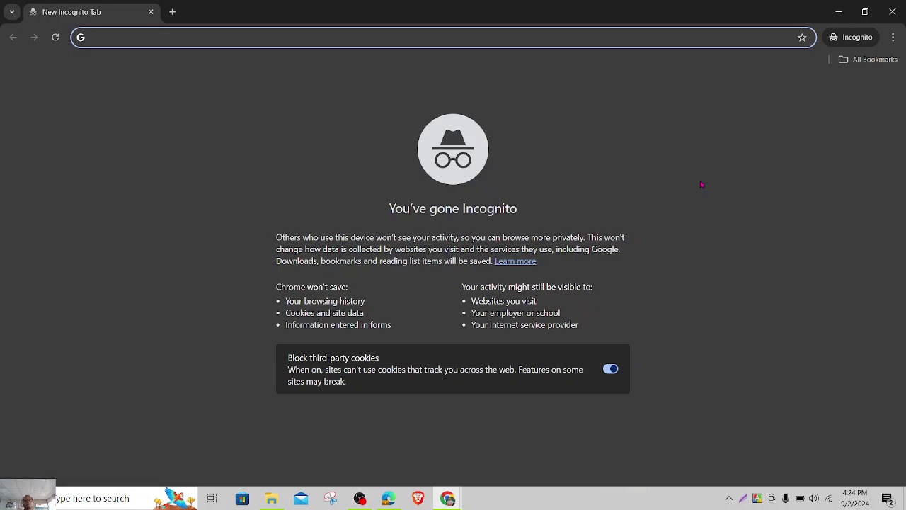
type("f")
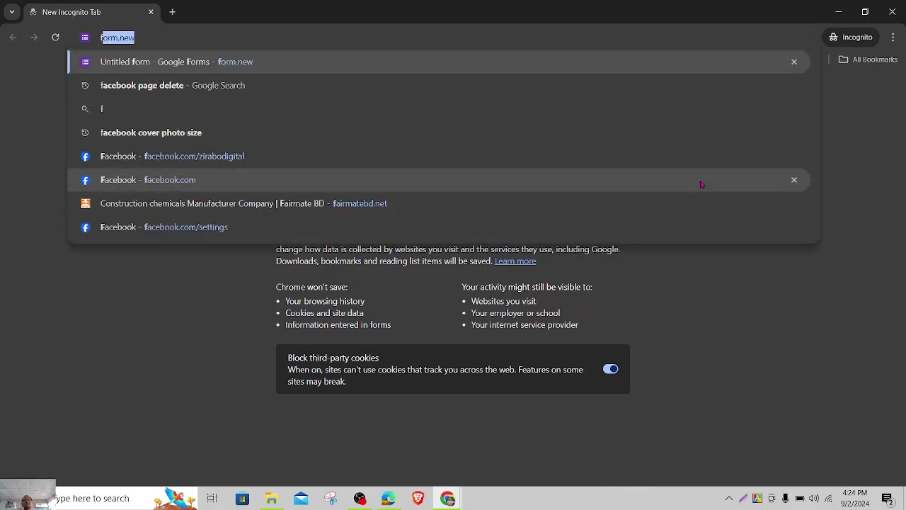
type("a")
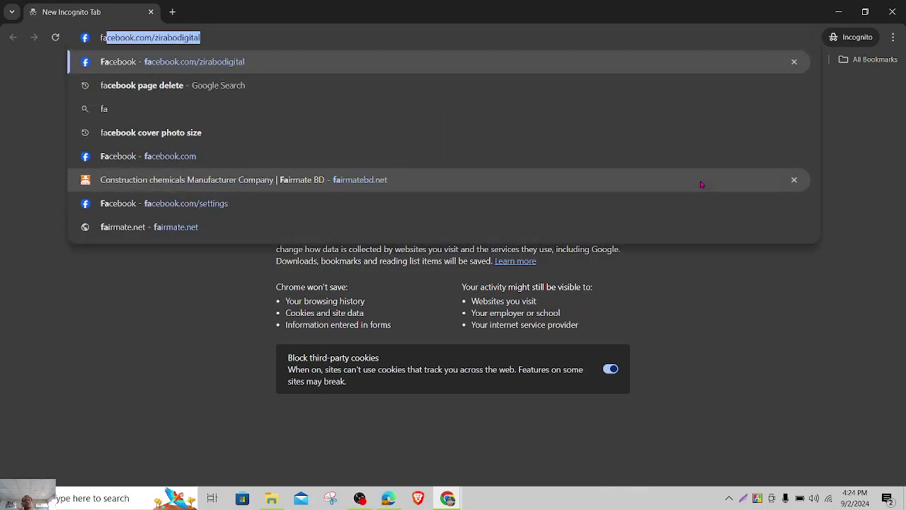
type("cek")
key("BackSpace")
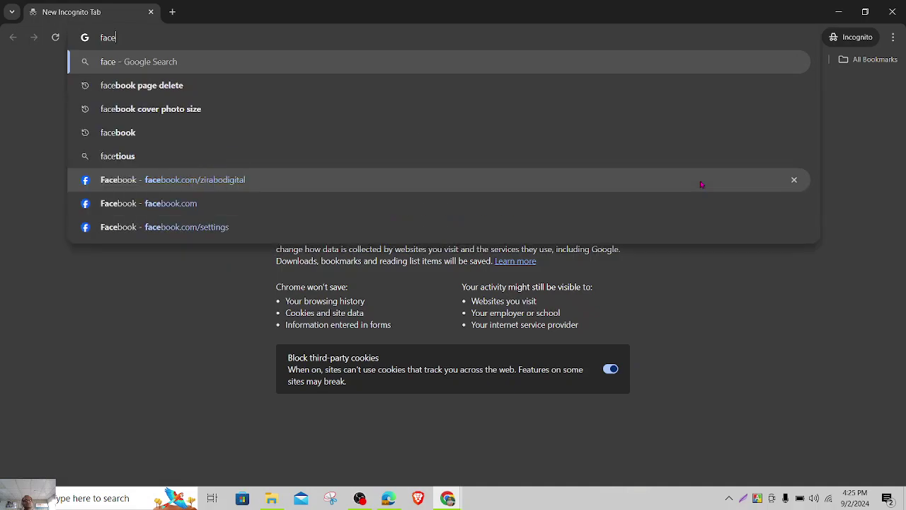
type("book.com")
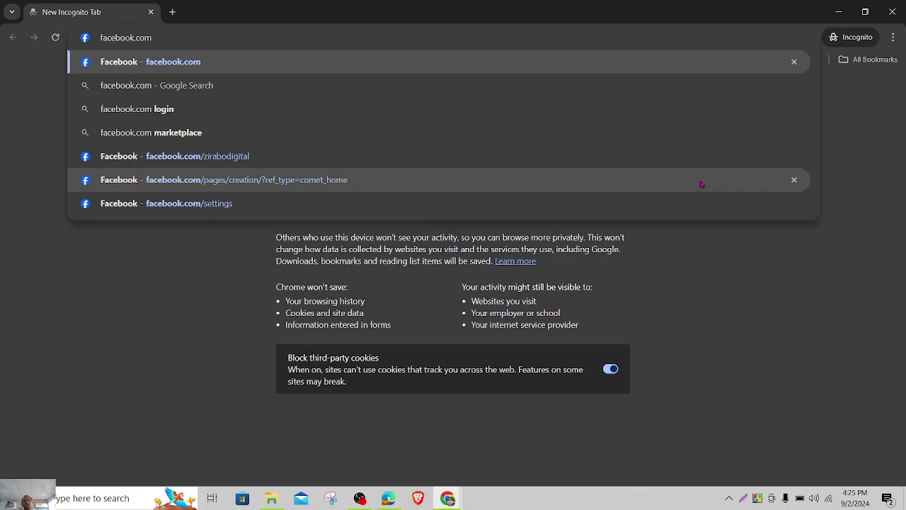
key("Return")
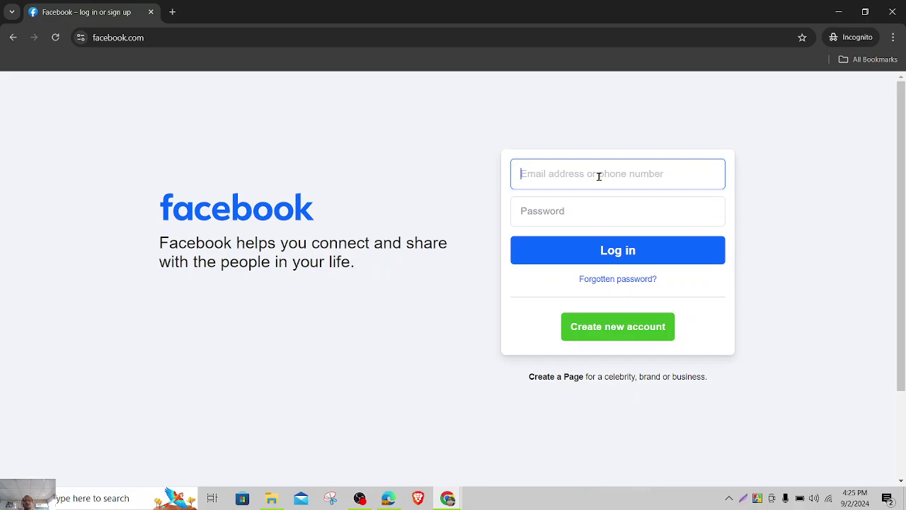
- Fill in the account e-mail and password on the Facebook login form, and close the Incognito window without logging in
left_click(605, 175)
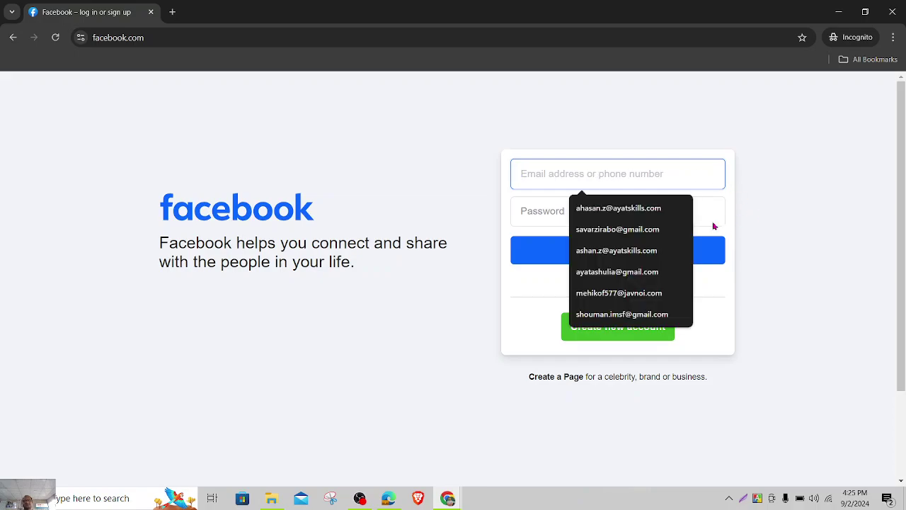
left_click(623, 229)
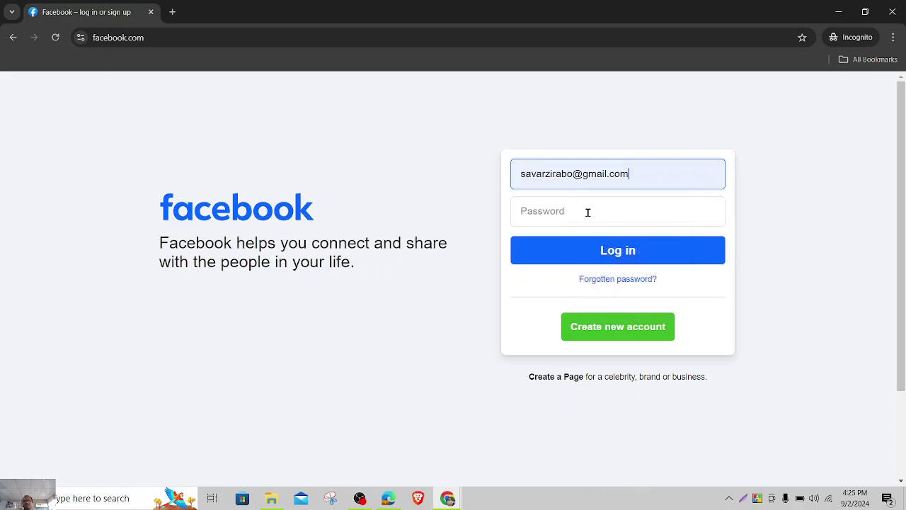
left_click(589, 212)
type("•••••••")
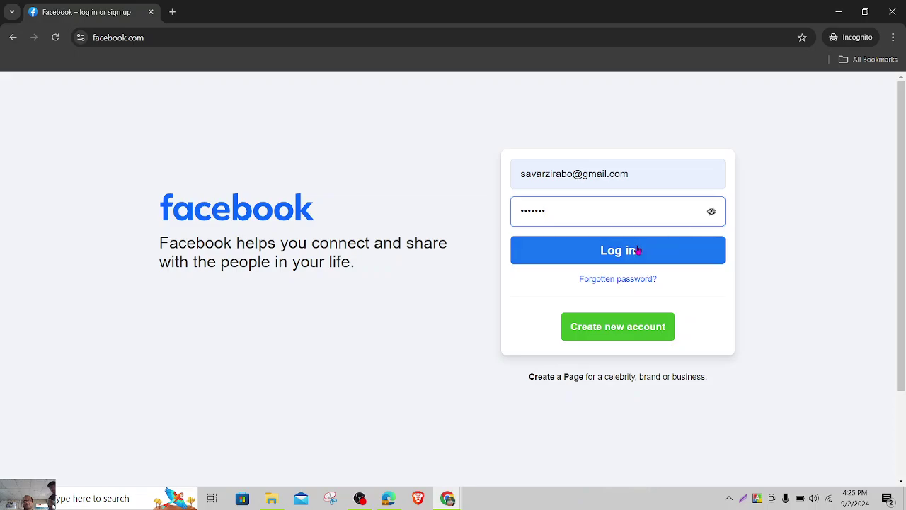
left_click(893, 12)
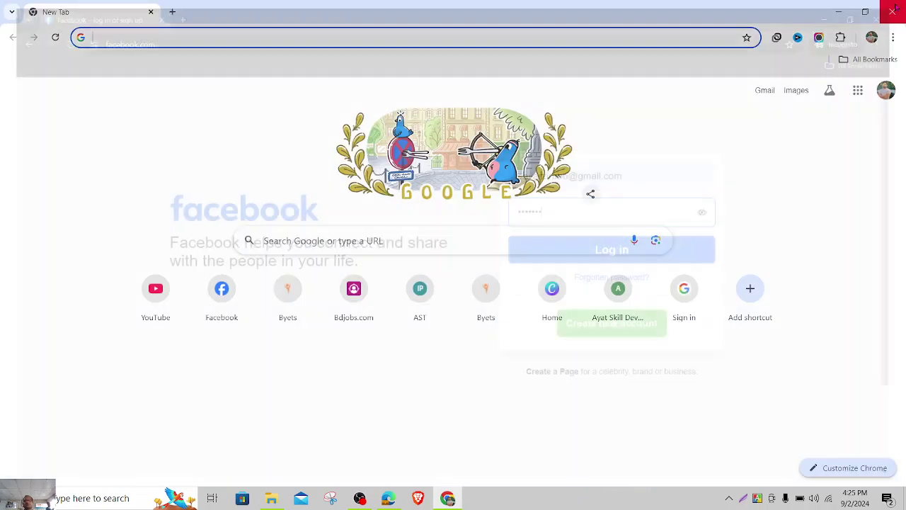
- Open the Ayat Digital Marketing page on Facebook and launch Meta Business Suite for it
left_click(227, 299)
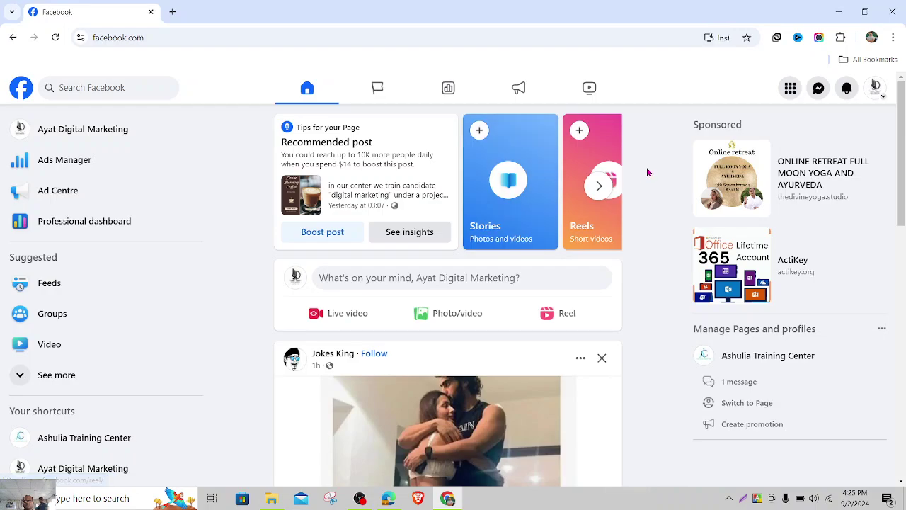
scroll(322, 310, "down", 10)
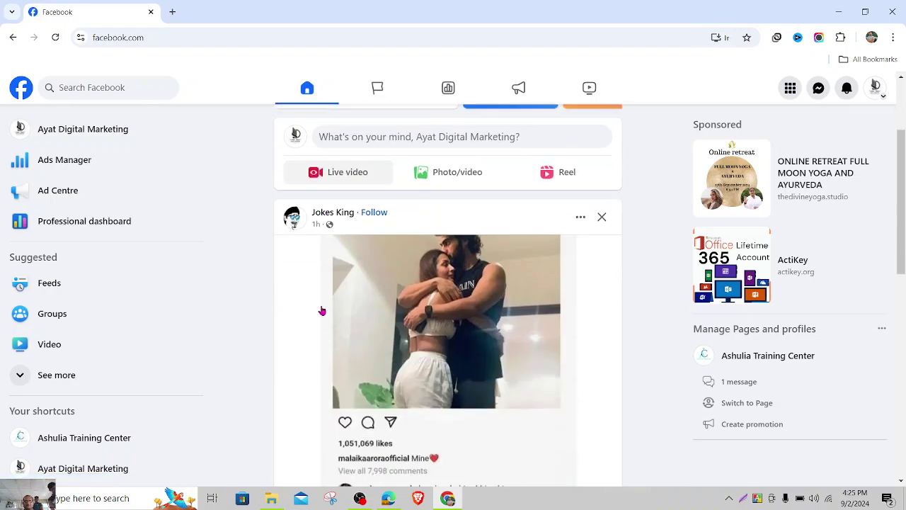
left_click(101, 466)
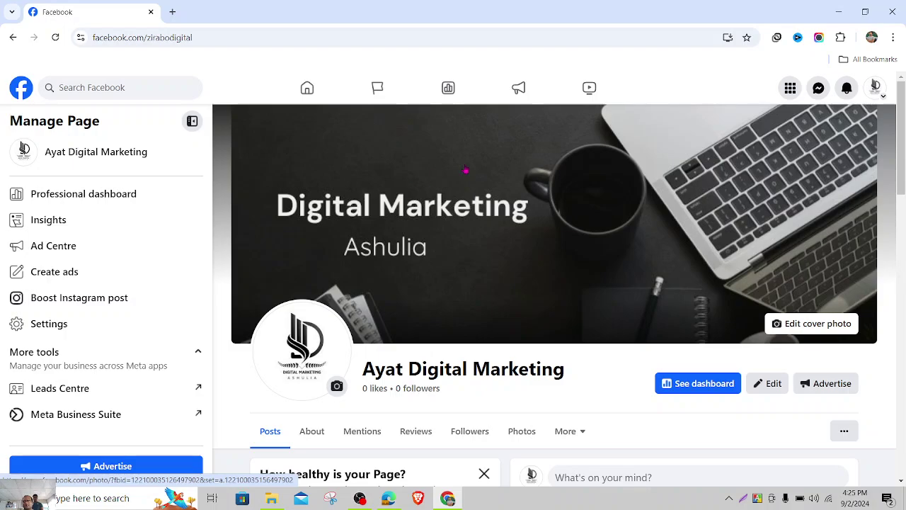
left_click(63, 420)
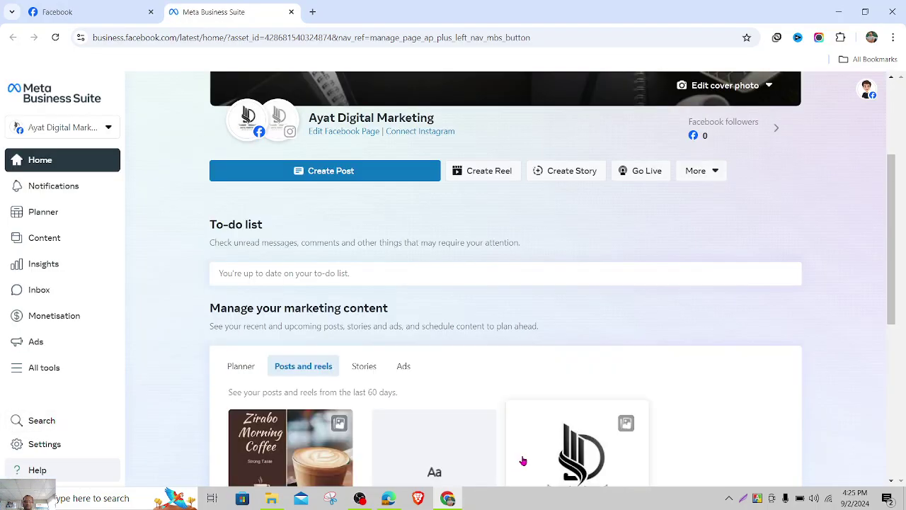
left_click(360, 498)
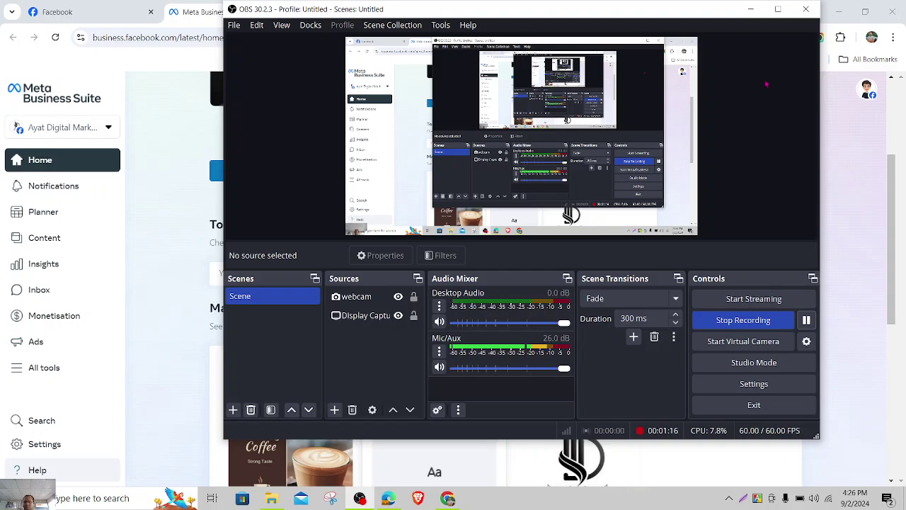
left_click(751, 9)
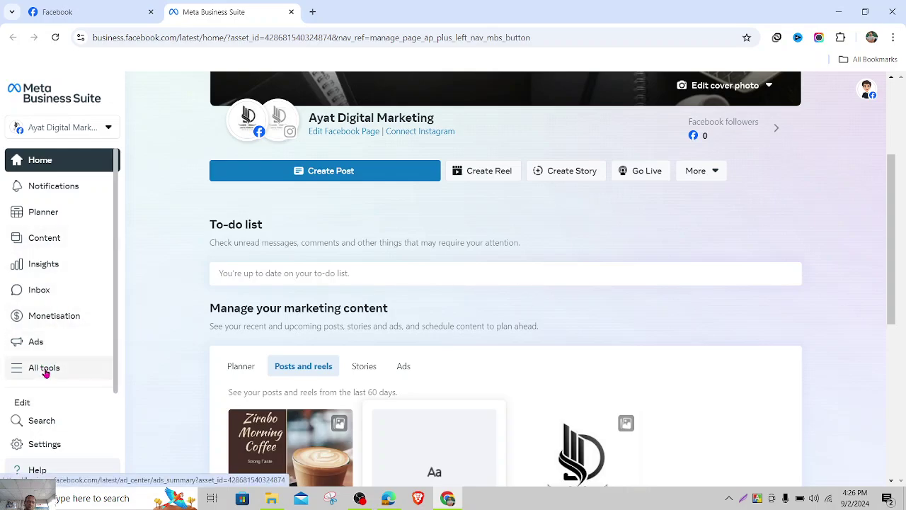
- Show the full list of Meta Business Suite tools down to the Manage section
left_click(45, 372)
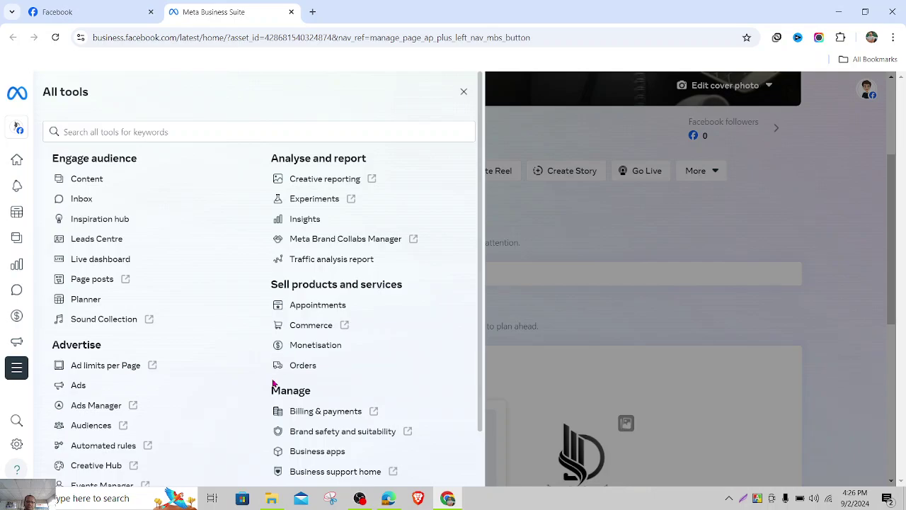
scroll(273, 383, "down", 1)
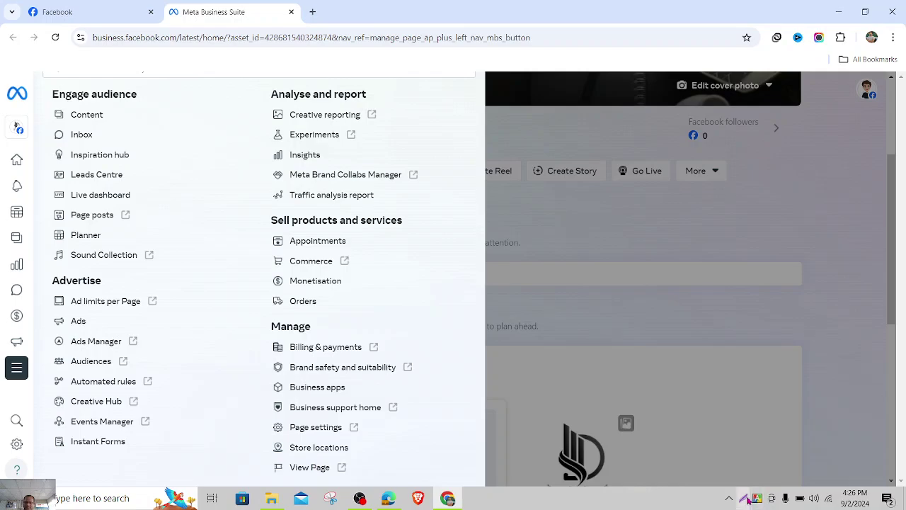
- Capture a screen area of about 560x551 around the Manage tools, draw an arrow towards Billing & payments, and discard the capture
left_click(745, 499)
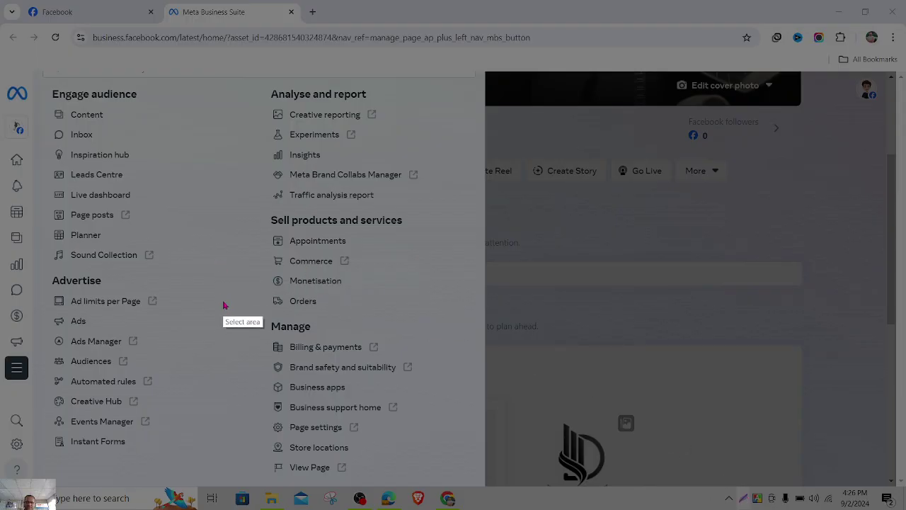
mouse_move(204, 230)
left_mouse_down()
mouse_move(330, 413)
mouse_move(461, 477)
mouse_move(468, 490)
left_mouse_up()
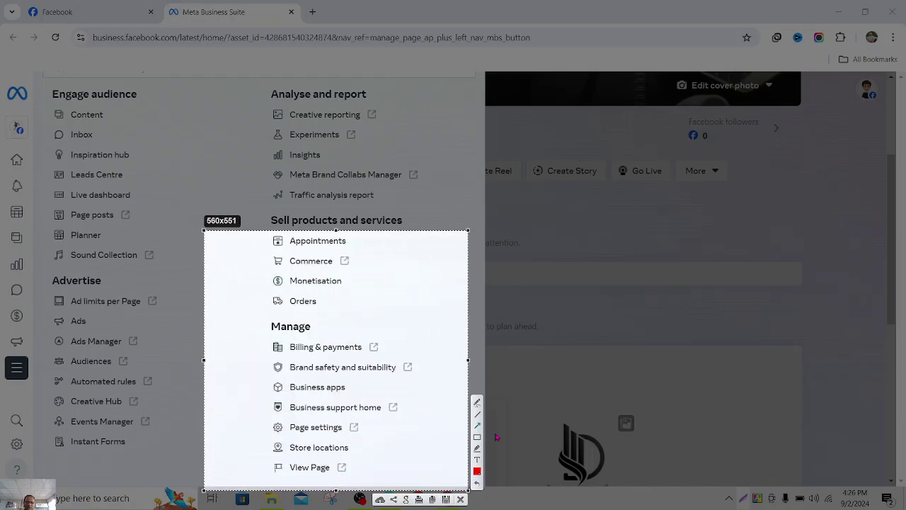
left_click(477, 425)
left_click_drag(216, 422, 270, 352)
left_click(461, 498)
- Open Billing & payments, dismiss the payment tracking tour, and show the payment settings
left_click(339, 349)
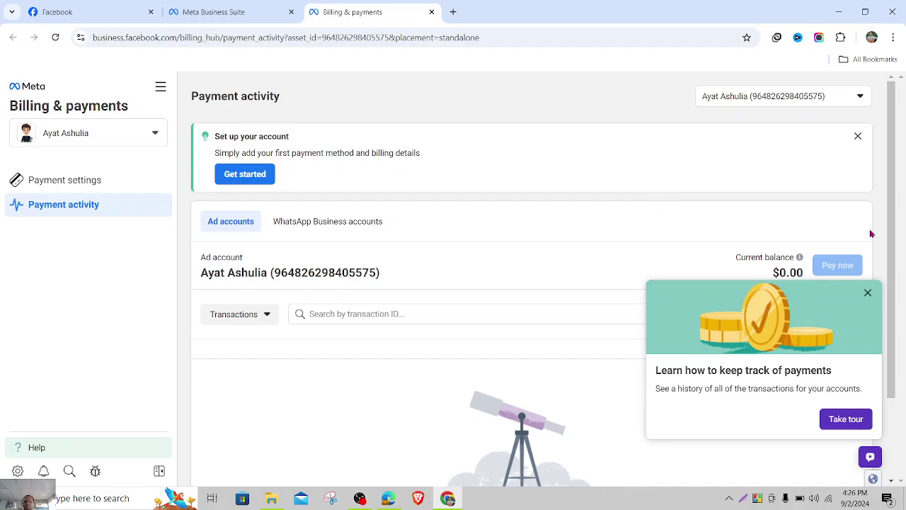
left_click(867, 292)
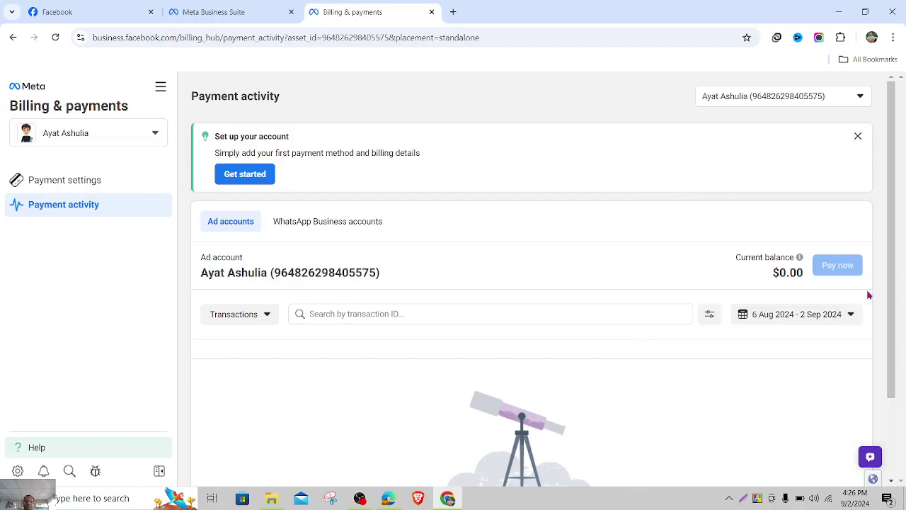
left_click(71, 181)
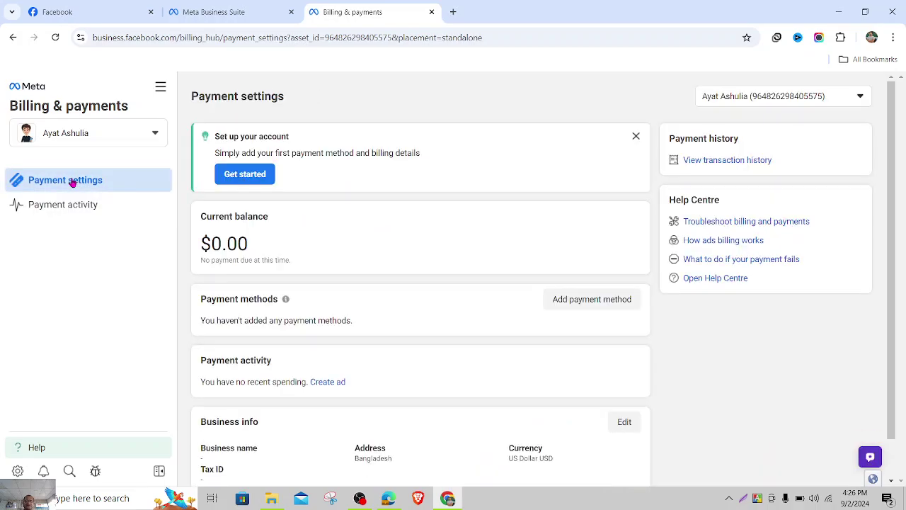
scroll(476, 322, "down", 1)
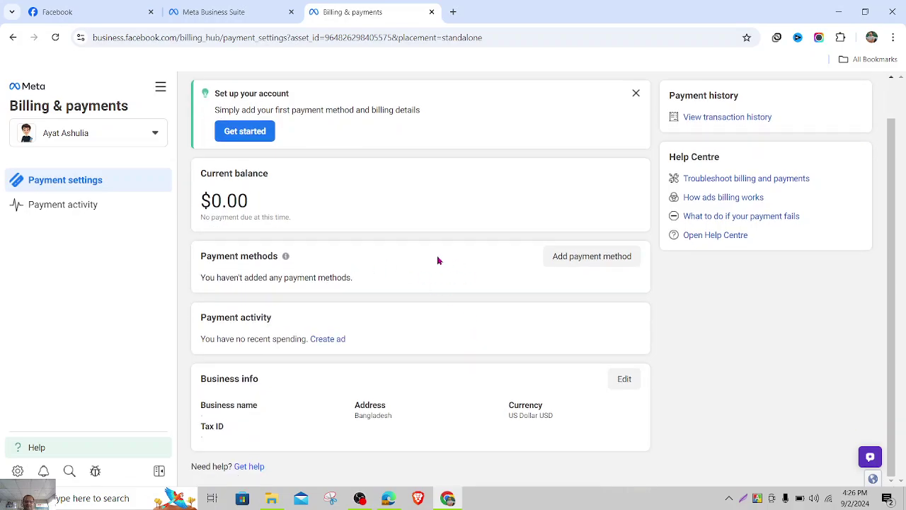
- Capture a screen area of about 827x564, draw a red arrow pointing at Add payment method, and discard the capture
left_click(744, 499)
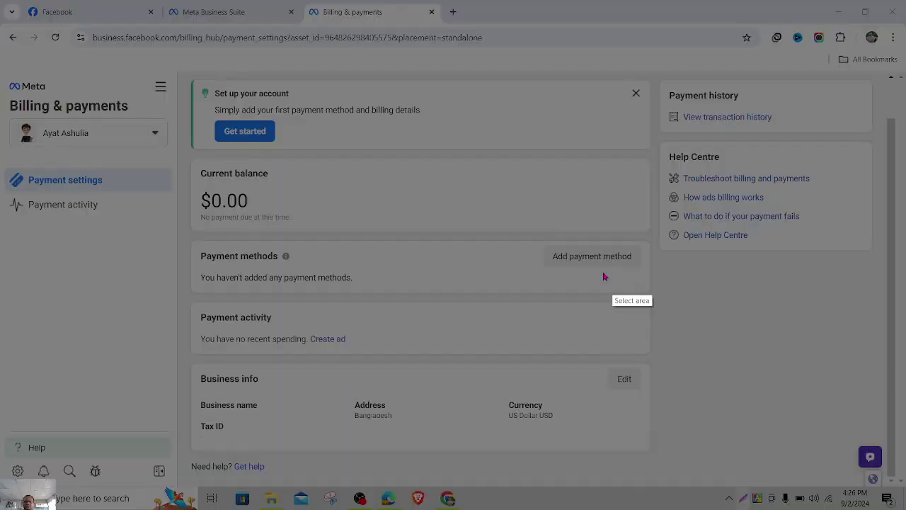
left_click_drag(426, 140, 558, 260)
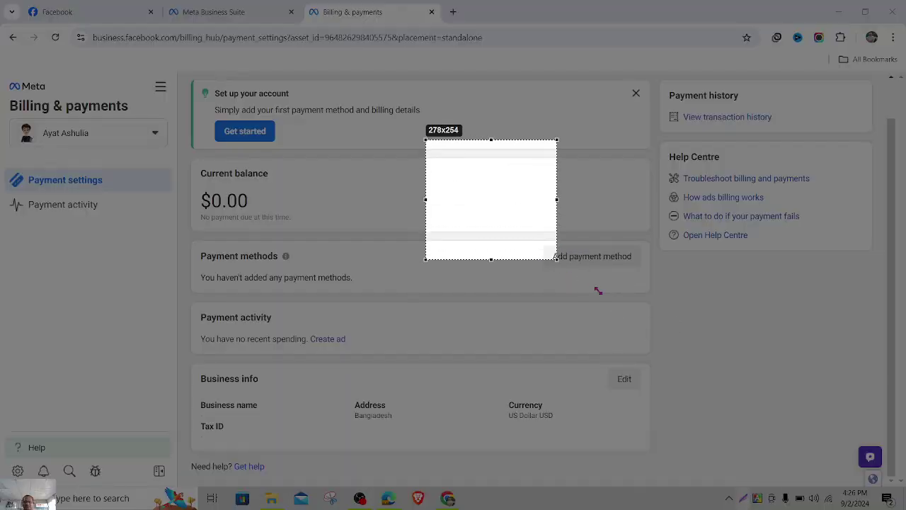
left_click_drag(599, 290, 817, 405)
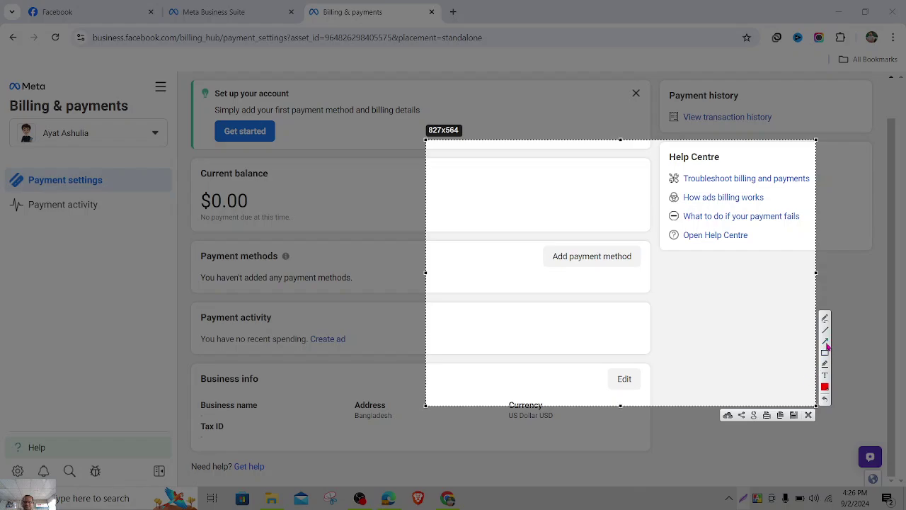
left_click(825, 342)
left_click_drag(457, 358, 551, 275)
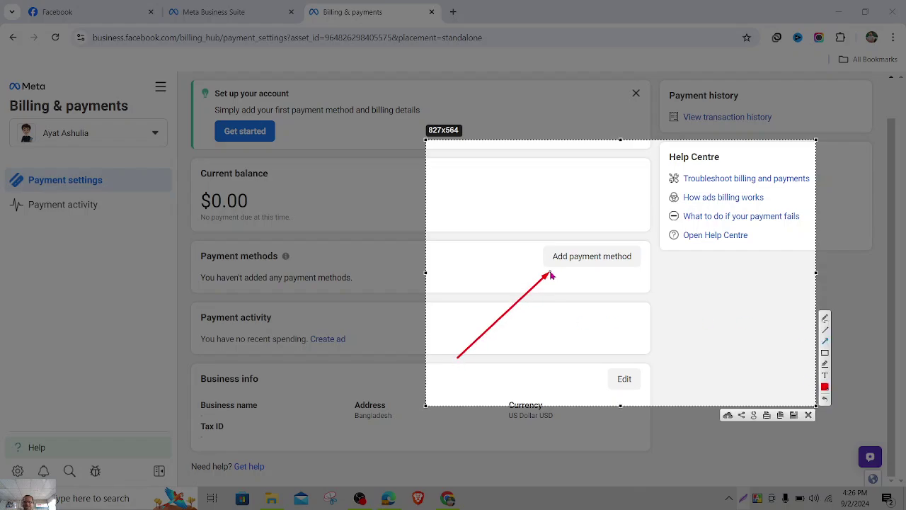
left_click(810, 416)
- Reload the payment settings page and bring up the form for adding a payment method
left_click(588, 265)
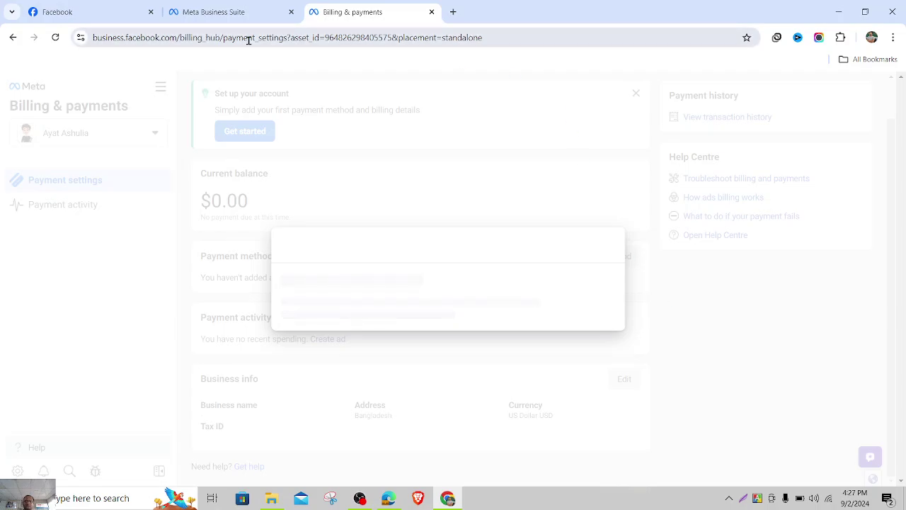
left_click(52, 40)
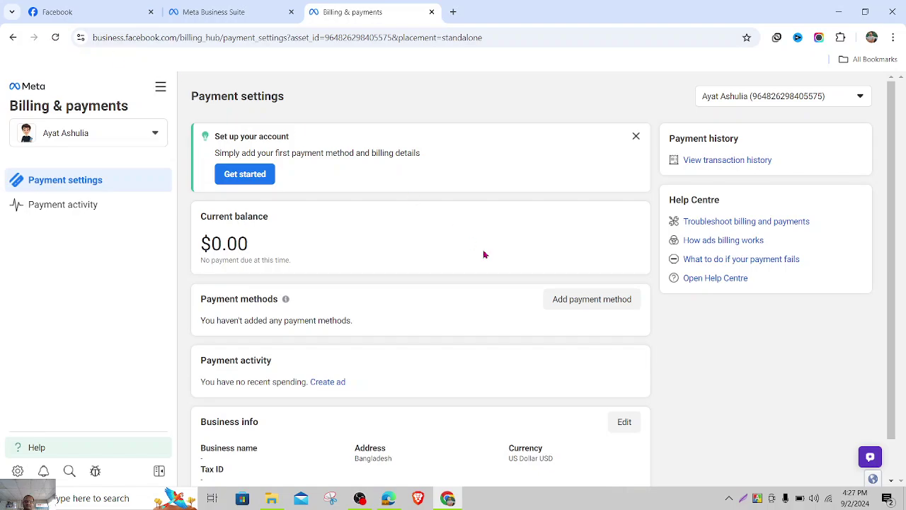
left_click(597, 301)
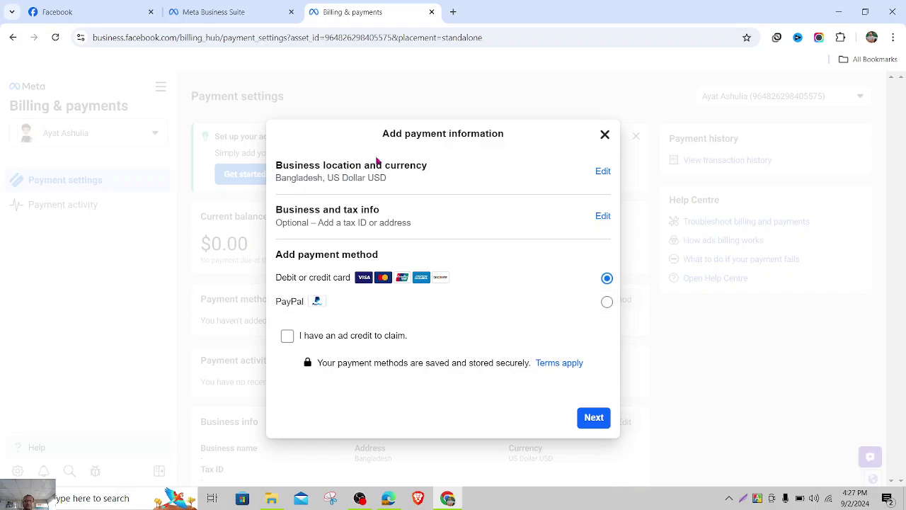
- Edit the business location and currency, choosing Bangladesh as the country/region and US Dollar as the currency
left_click(602, 172)
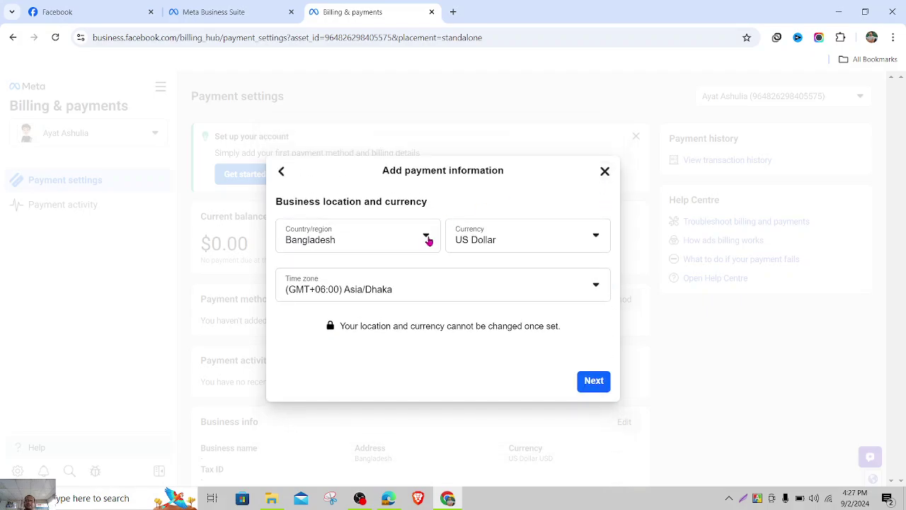
left_click(396, 240)
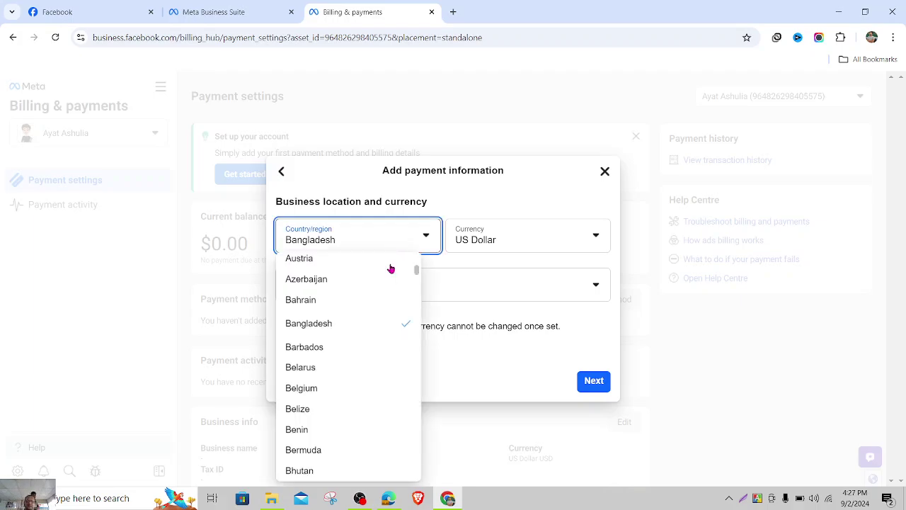
left_click(350, 330)
left_click(522, 242)
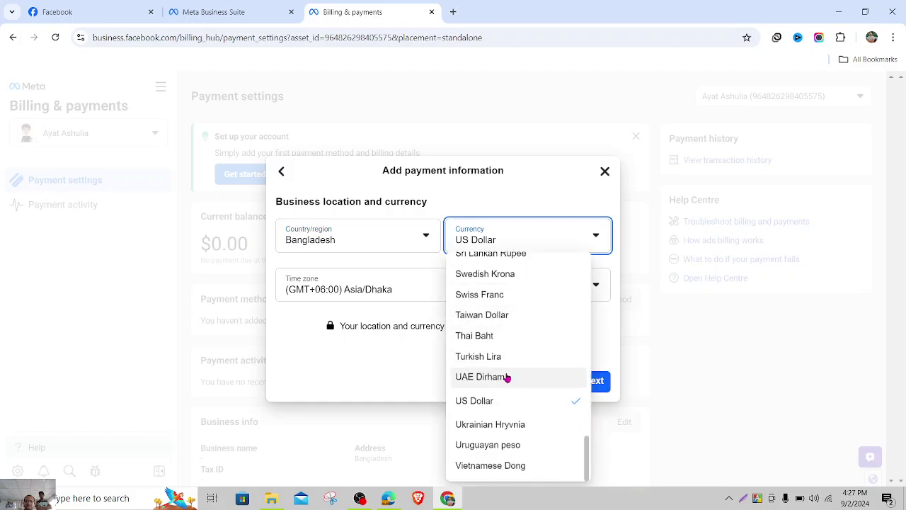
scroll(534, 307, "up", 2)
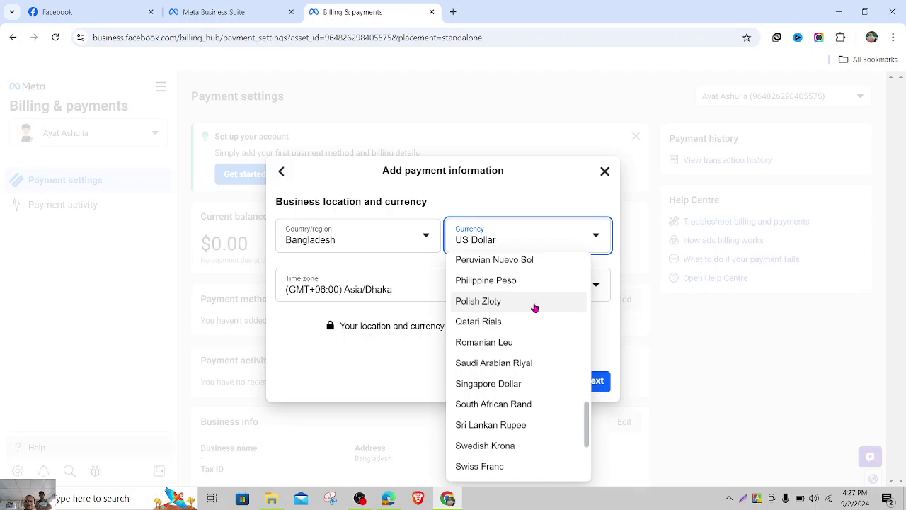
scroll(535, 307, "down", 3)
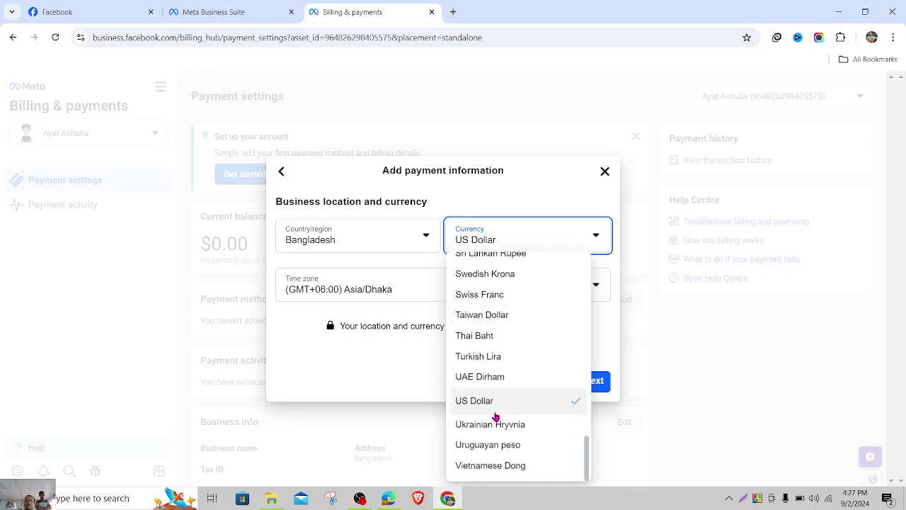
left_click(495, 414)
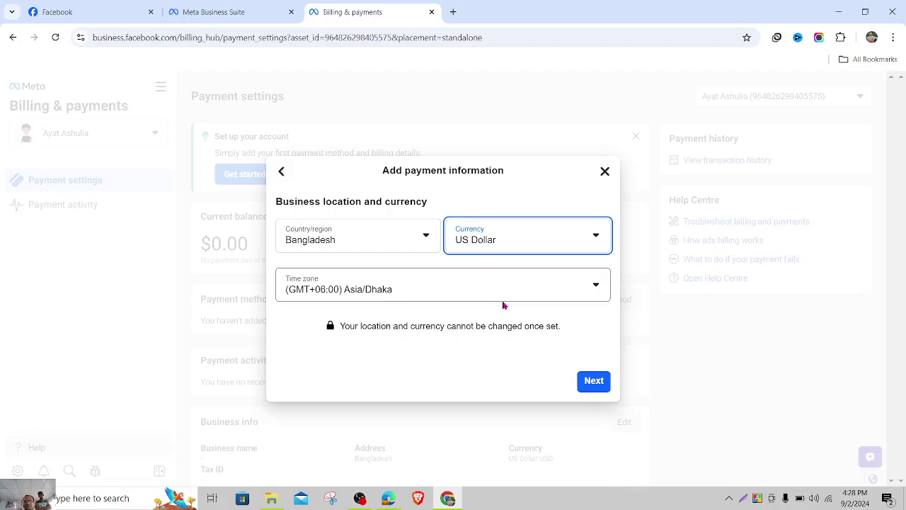
- Check the time zone list for (GMT+06:00) Asia/Dhaka and confirm the business location and currency
left_click(483, 298)
left_click(482, 298)
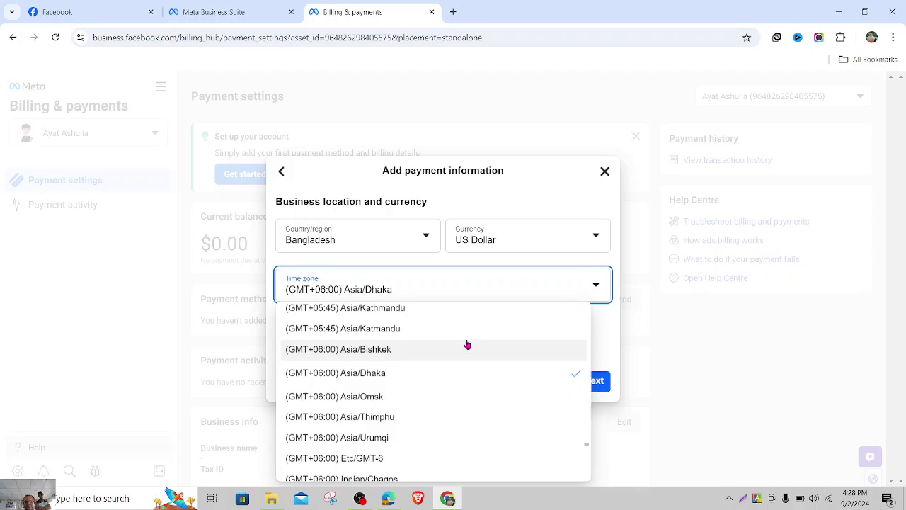
left_click(604, 328)
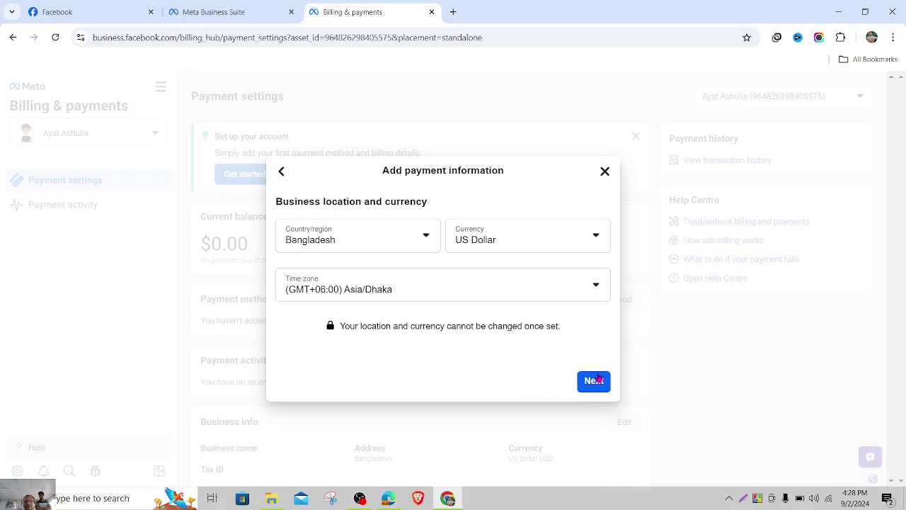
left_click(590, 384)
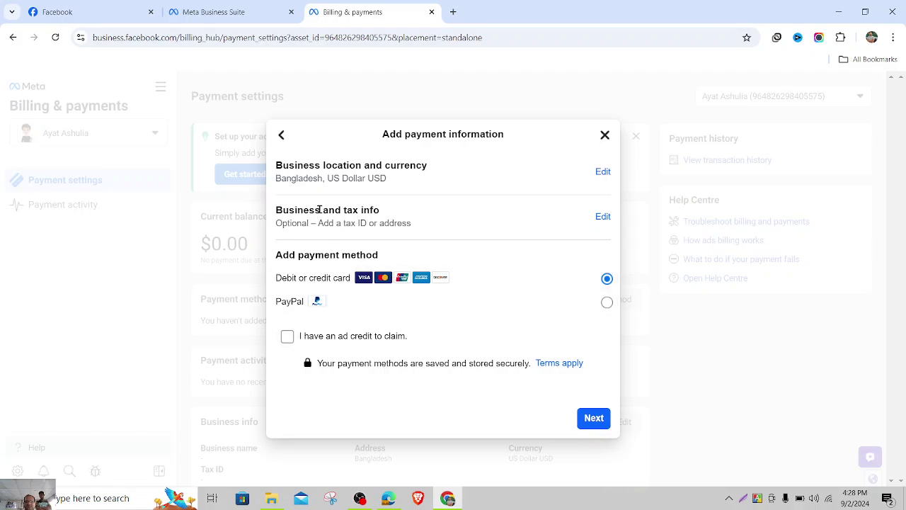
- Inspect the optional business identification number field in the business and tax info, and return without entering one
left_click(603, 216)
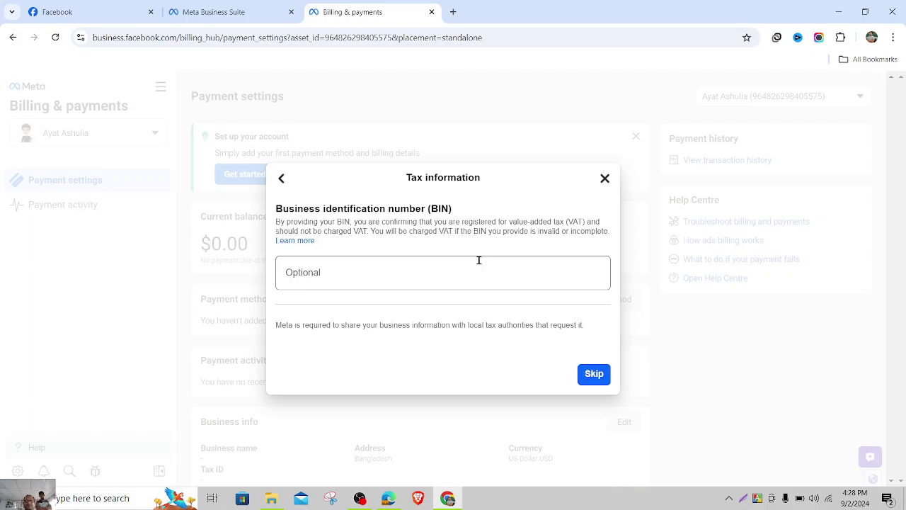
left_click(430, 270)
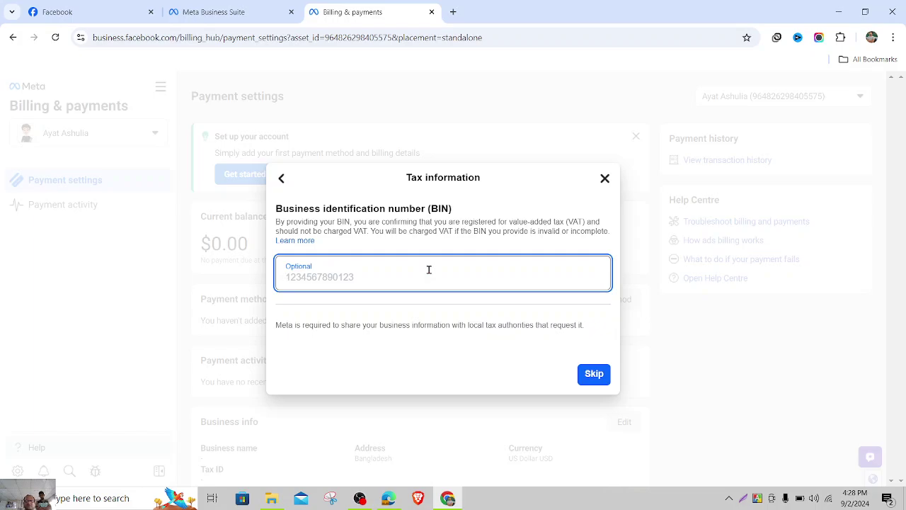
left_click(281, 180)
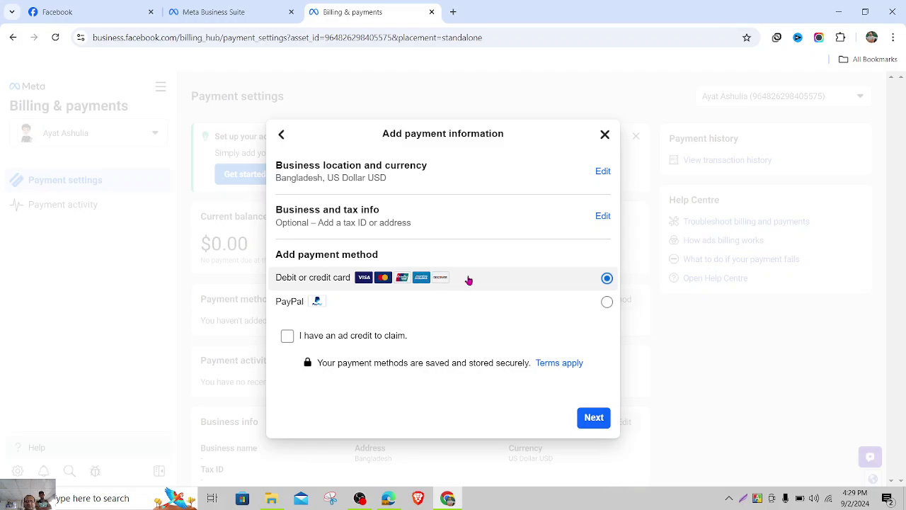
- Tick and untick the ad credit claim option, and continue to the debit or credit card details
left_click(288, 337)
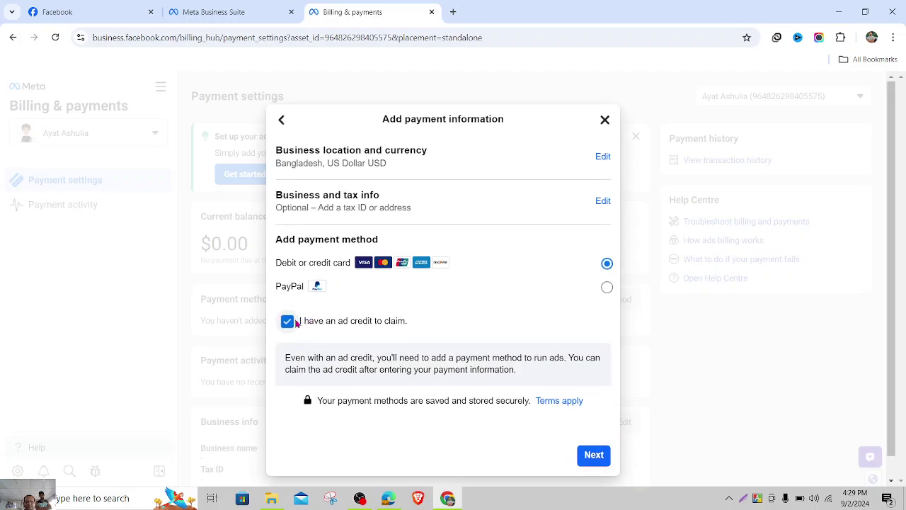
left_click(288, 322)
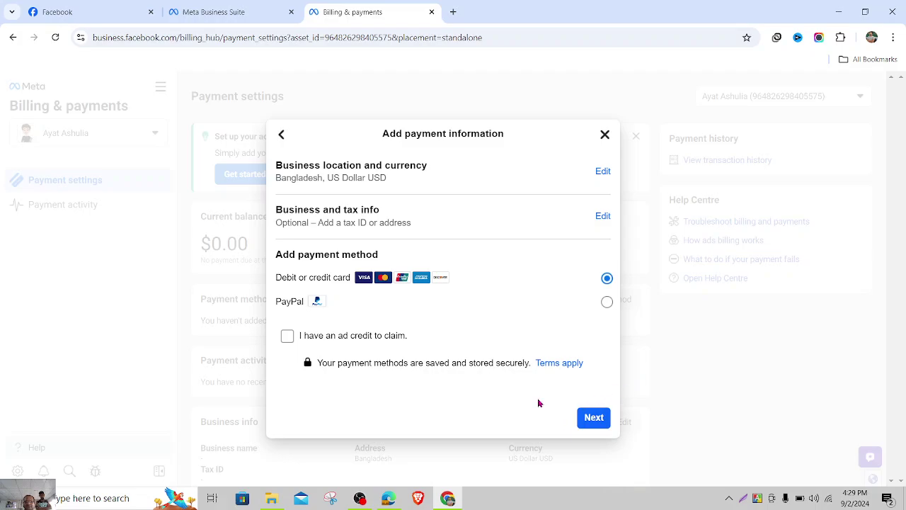
left_click(601, 419)
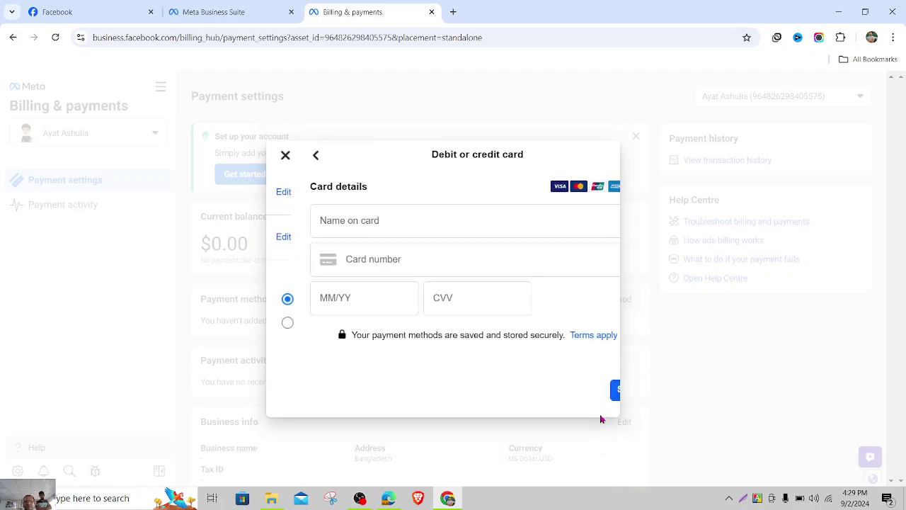
- Go through the card form's name, card number, expiry date and CVV fields without filling them in
left_click(352, 224)
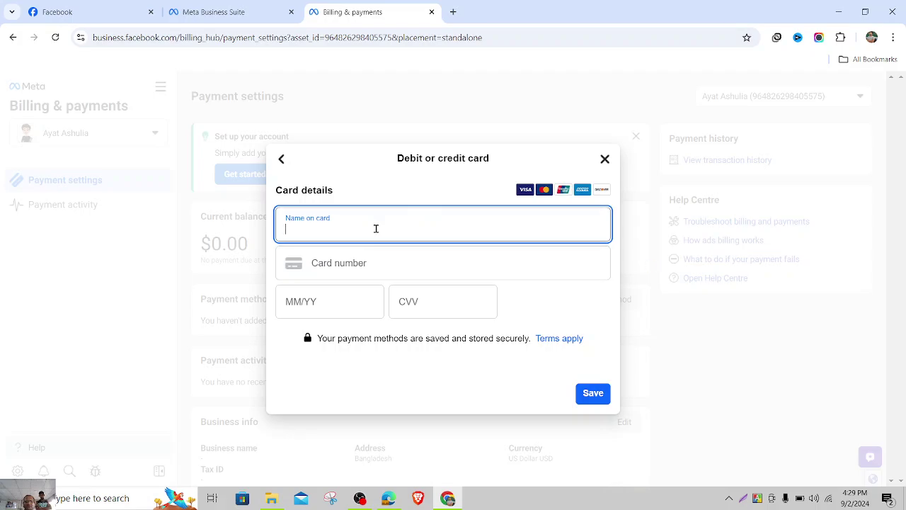
left_click(330, 265)
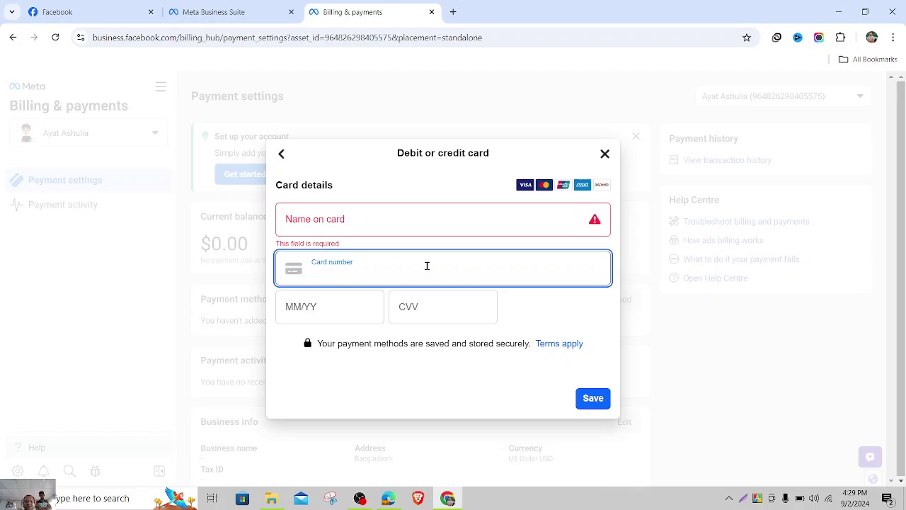
left_click(348, 307)
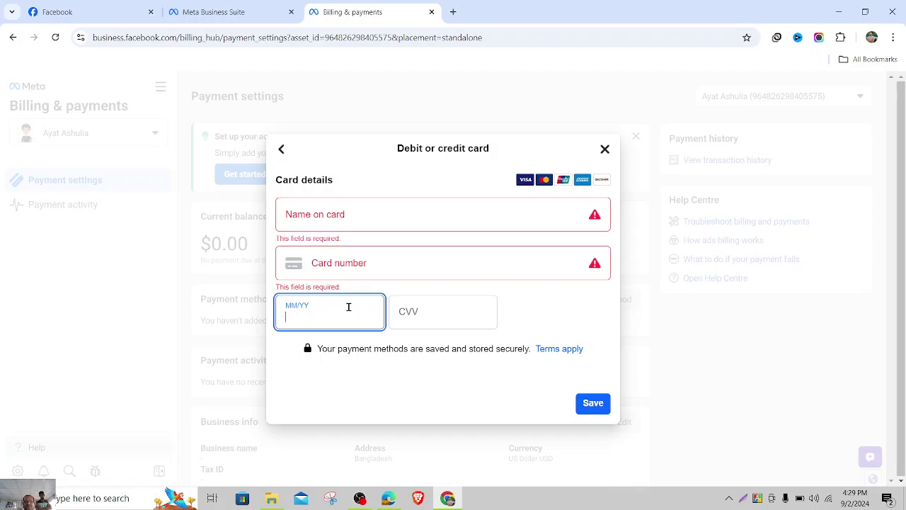
left_click(431, 315)
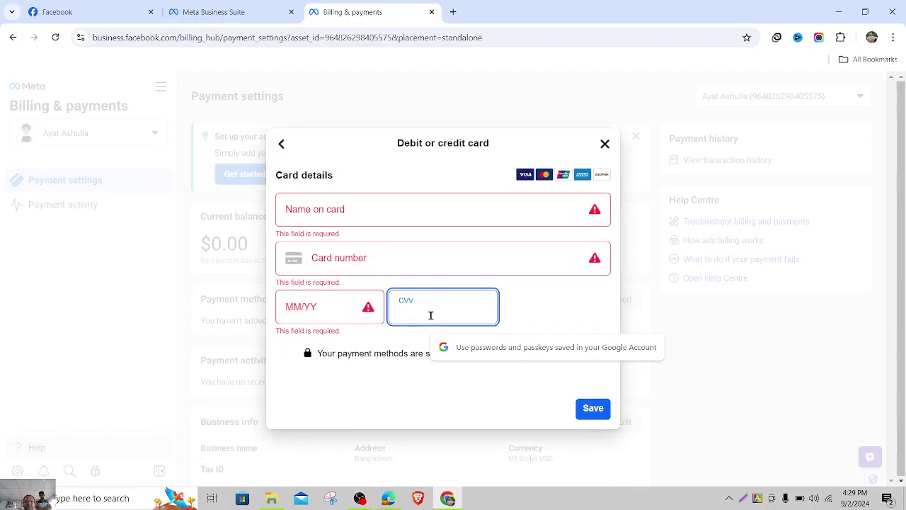
left_click(527, 304)
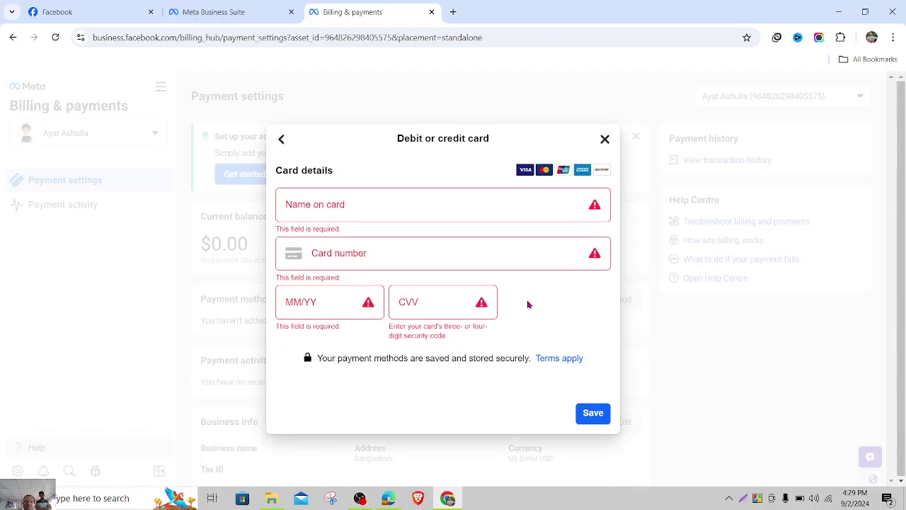
- Back out of the card details and close the payment information form without saving a payment method
left_click(282, 141)
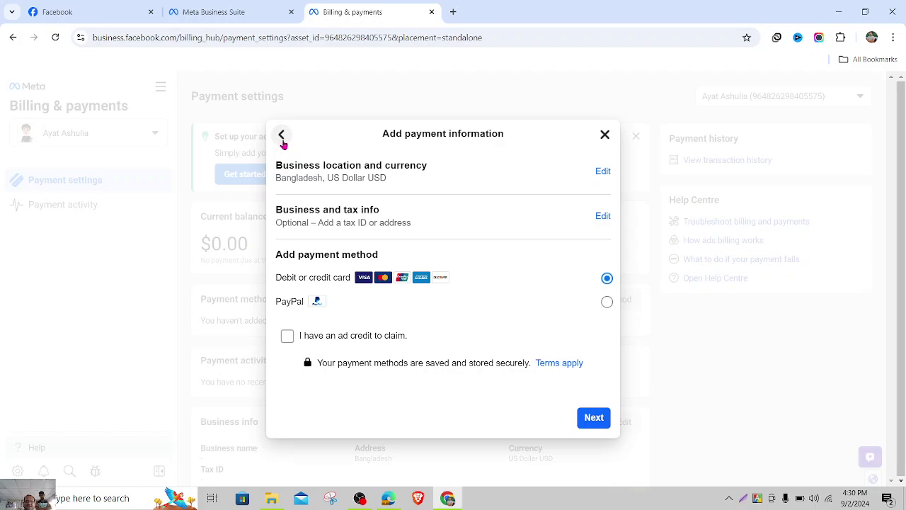
left_click(282, 138)
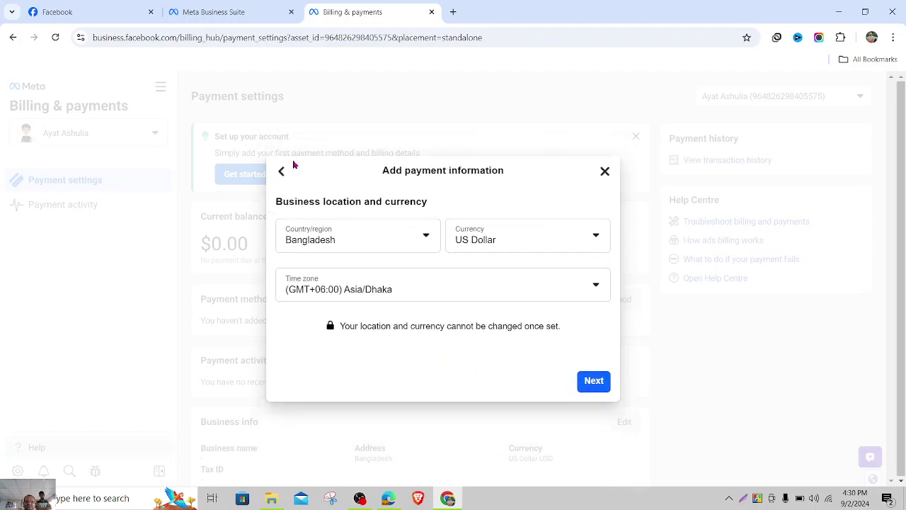
left_click(281, 173)
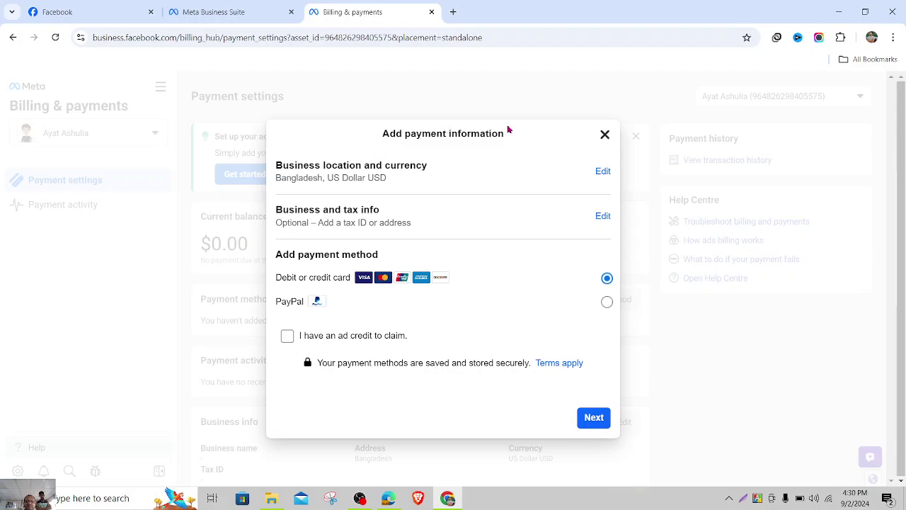
left_click(605, 134)
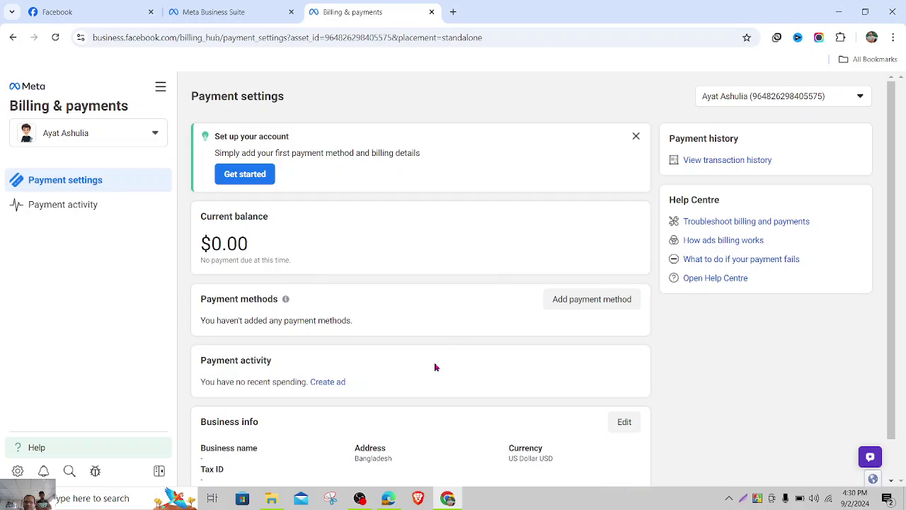
scroll(582, 358, "down", 1)
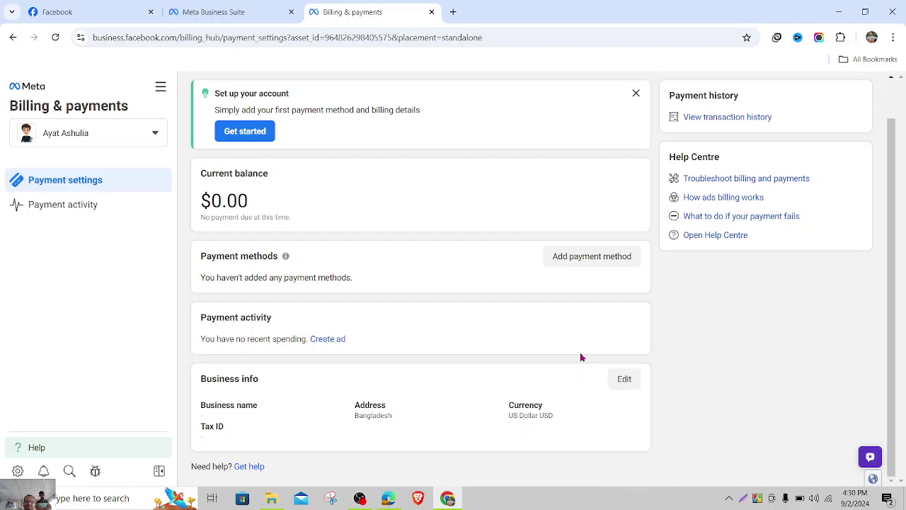
scroll(581, 358, "up", 1)
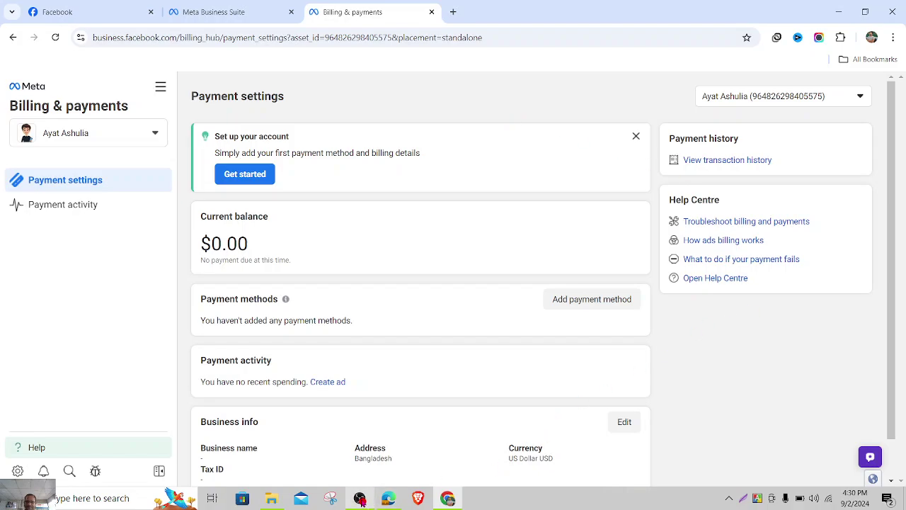
left_click(360, 498)
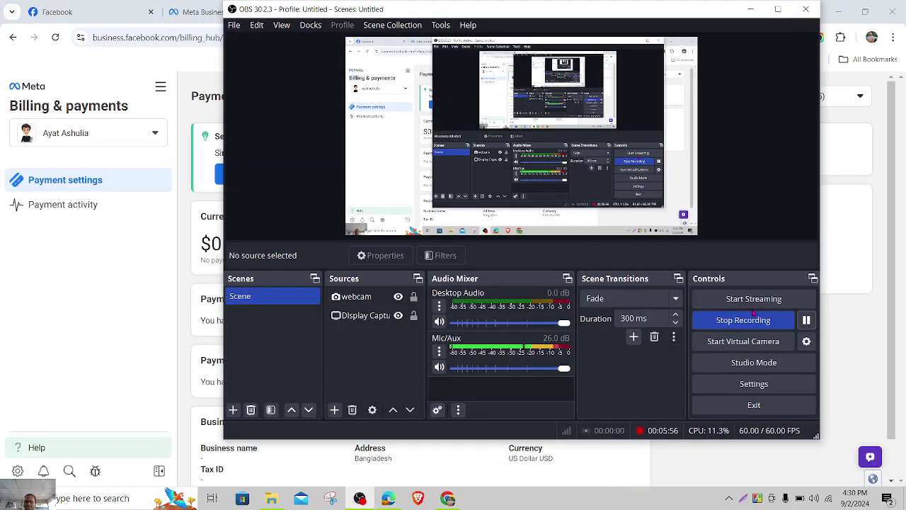